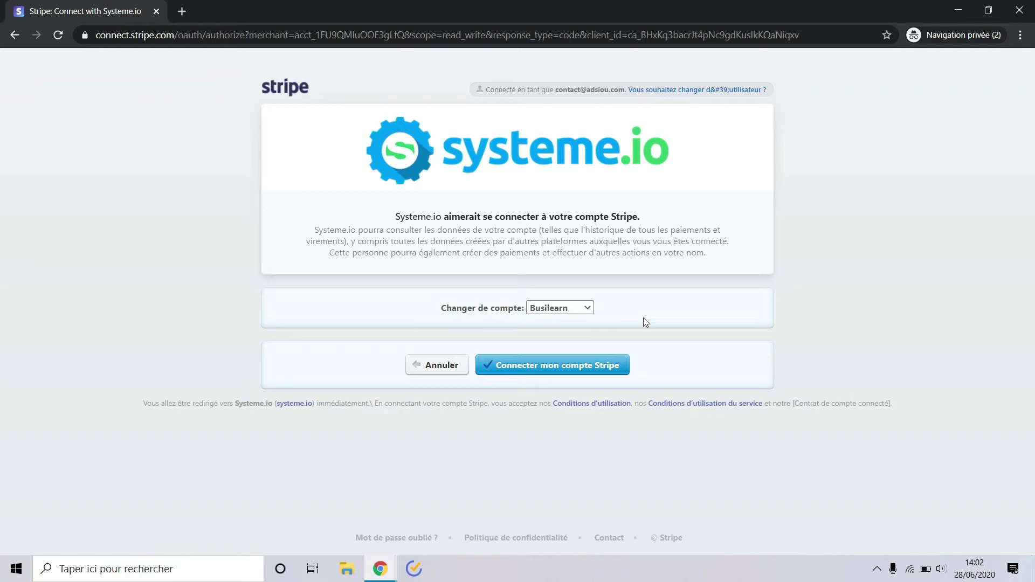
Authorize the connection of the Busilearn Stripe account to Systeme.io and open the payment gateway settings.
click(548, 372)
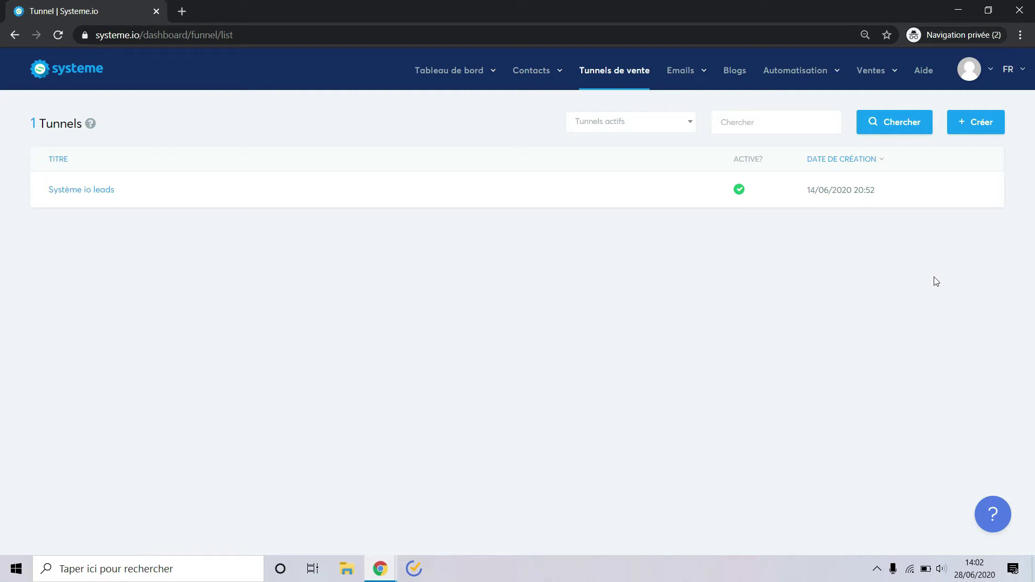
click(991, 72)
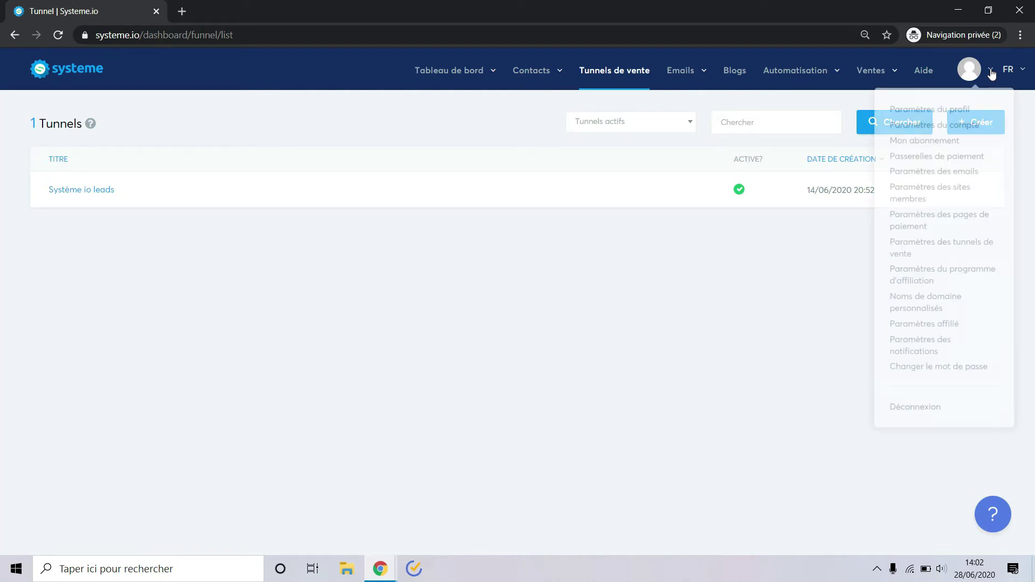
click(942, 158)
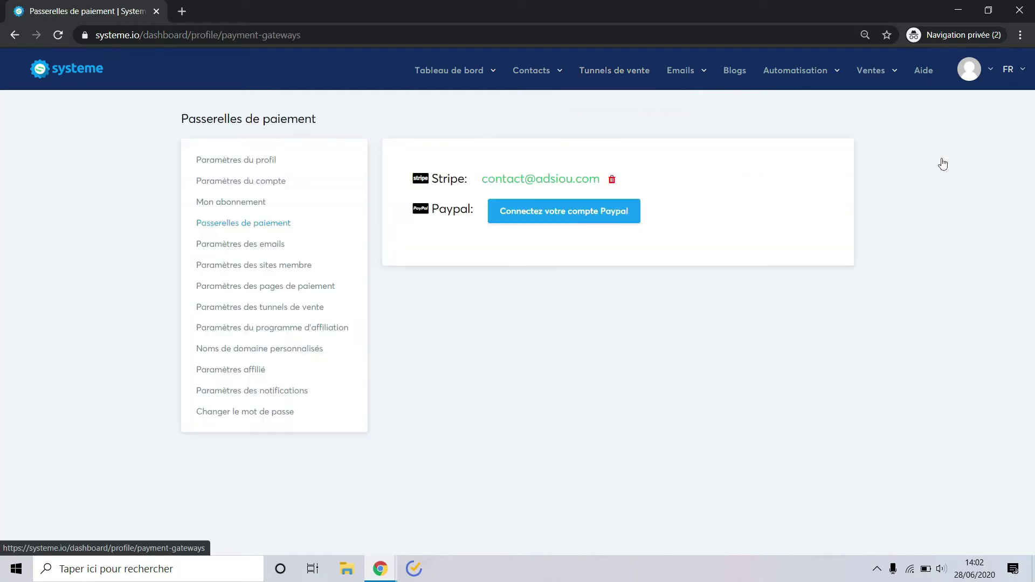
Start connecting a PayPal account and bring up the linked PayPal integration help article in a separate tab.
click(573, 218)
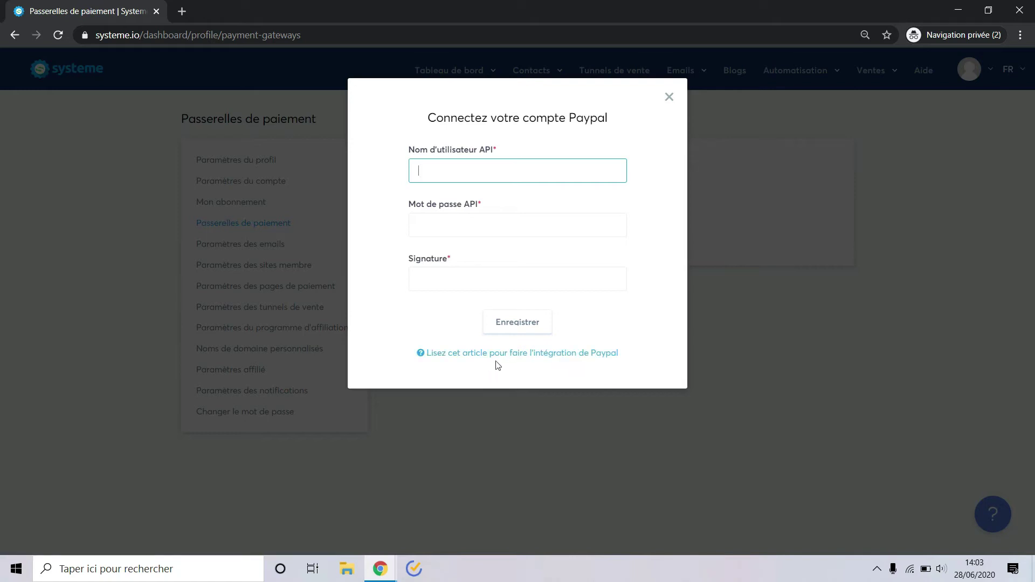
middle_click(547, 357)
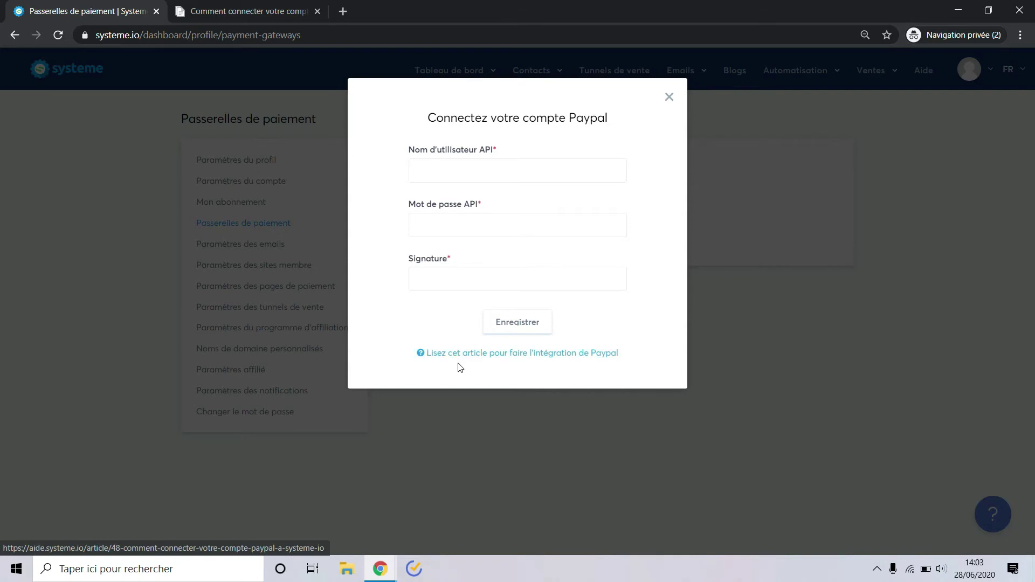
click(248, 12)
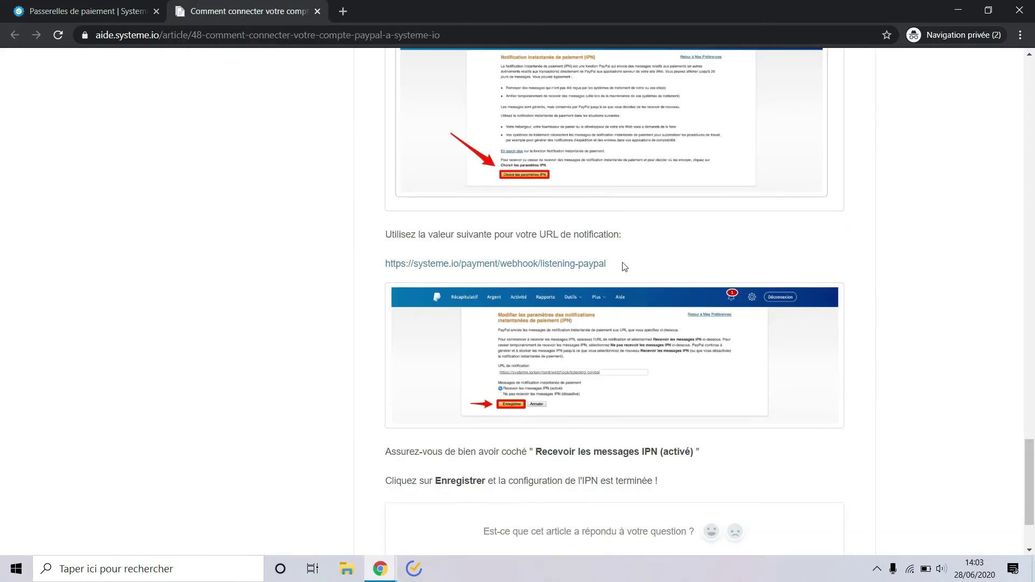
Read the help article's instructions on finding the PayPal API credentials and configuring the IPN URL, copying the notification URL.
drag(617, 268, 385, 263)
key(ctrl+c)
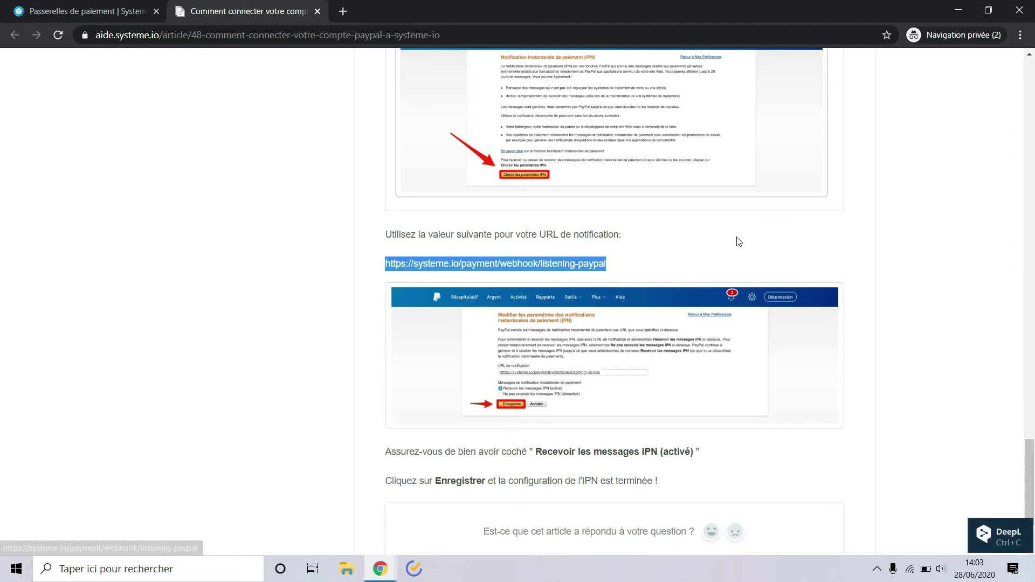
scroll(738, 241, down, 2)
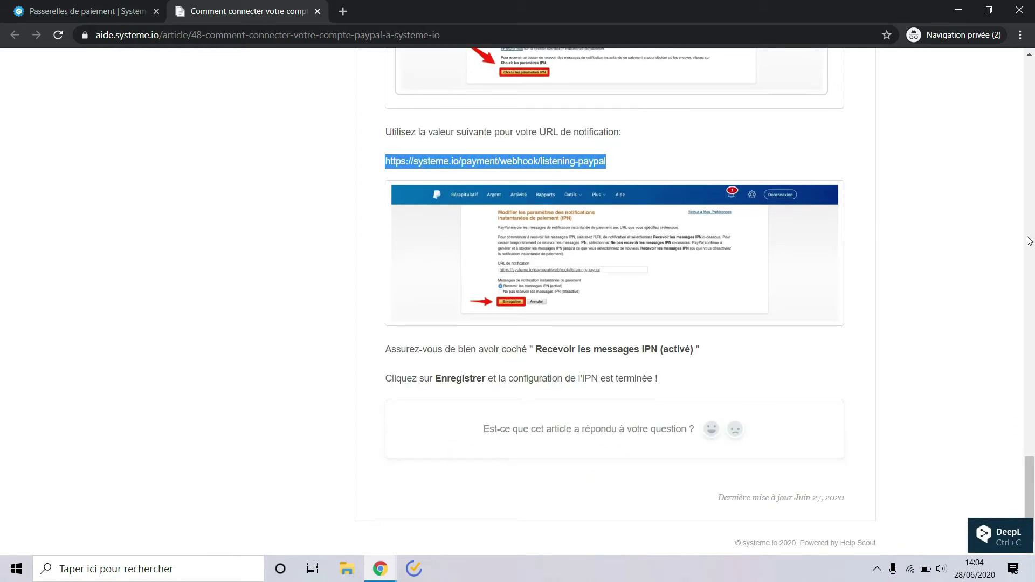
click(1029, 240)
scroll(941, 239, down, 3)
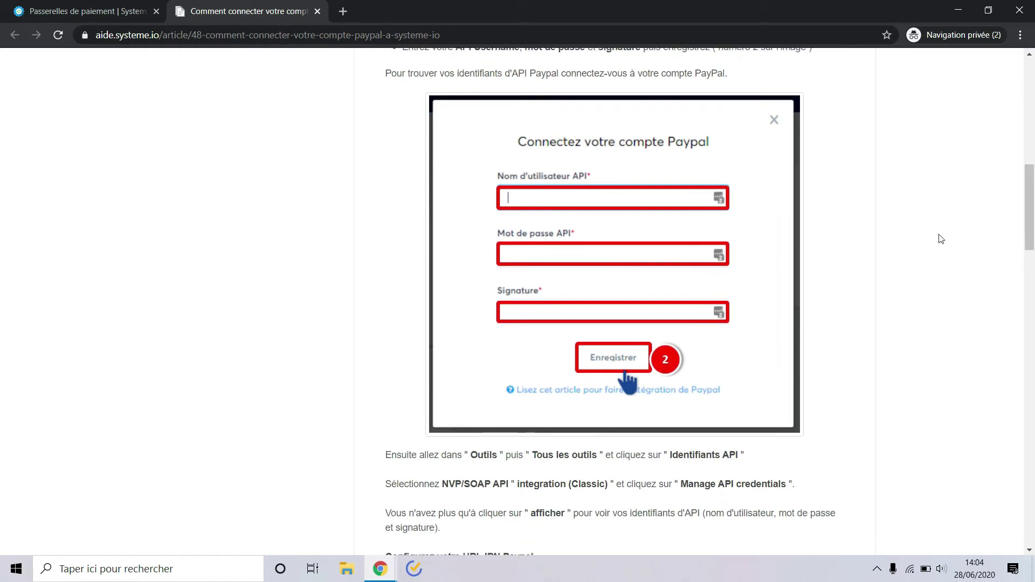
scroll(937, 235, down, 1)
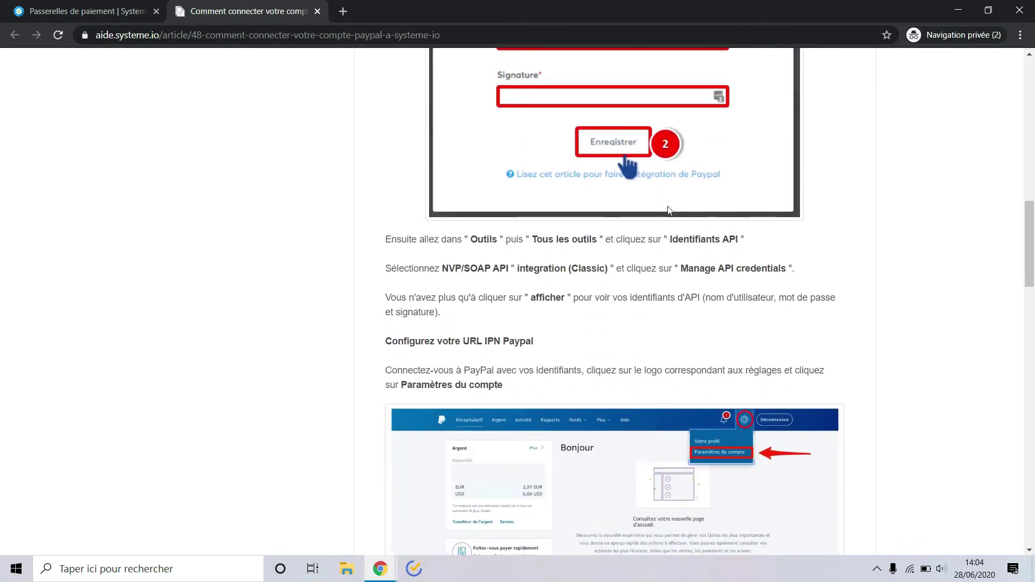
scroll(370, 219, up, 4)
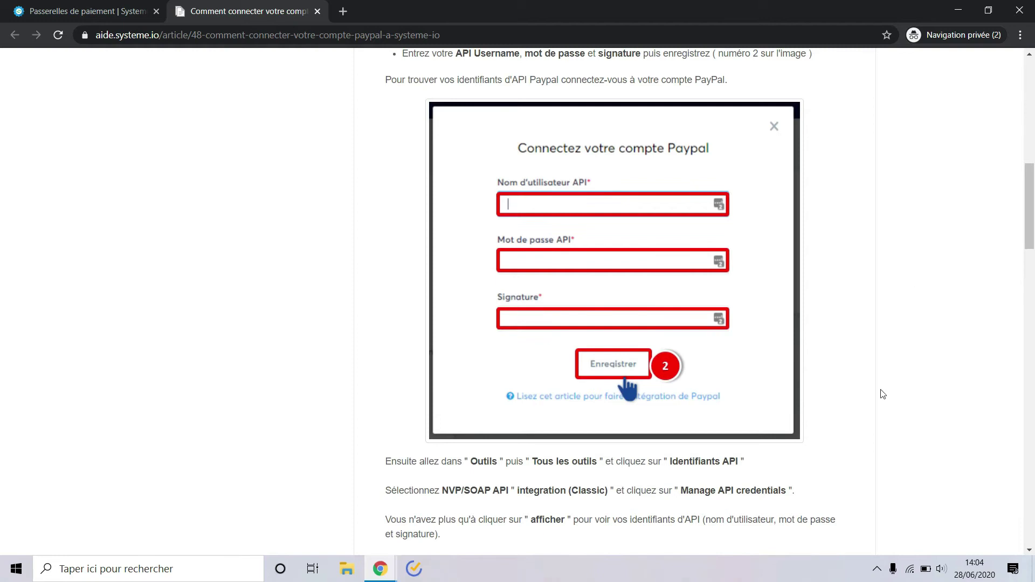
scroll(882, 393, down, 3)
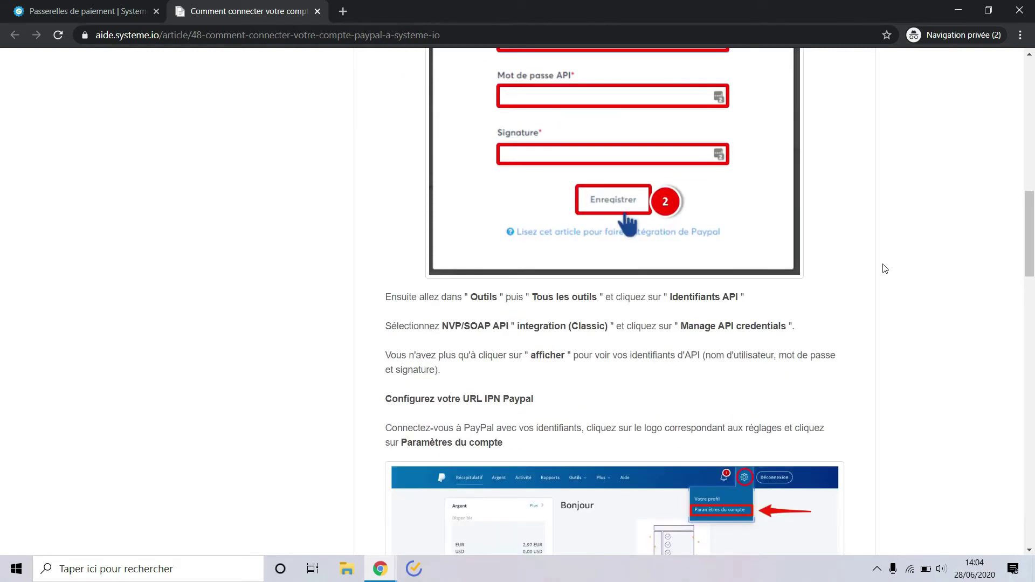
scroll(884, 268, down, 2)
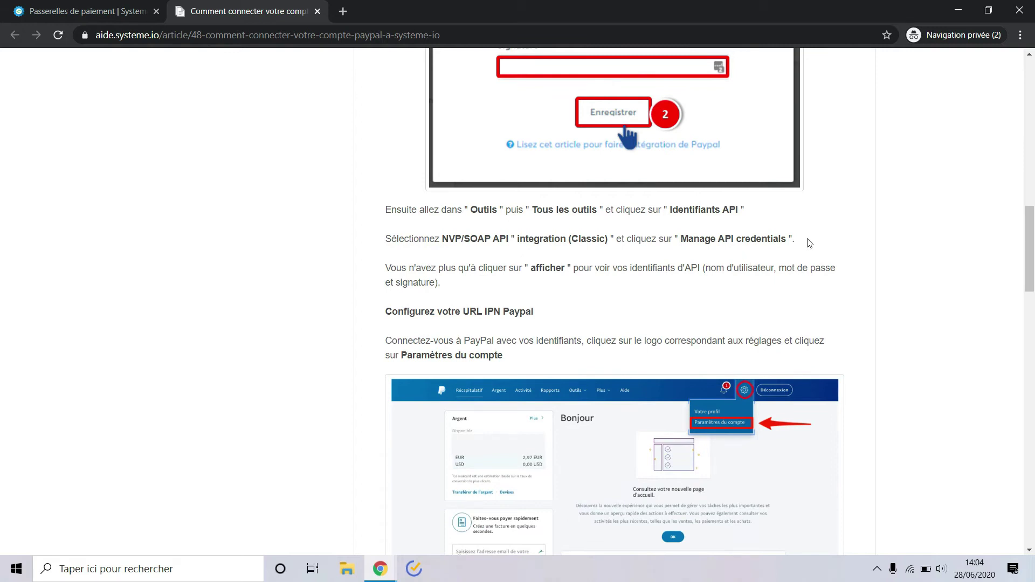
scroll(919, 233, down, 1)
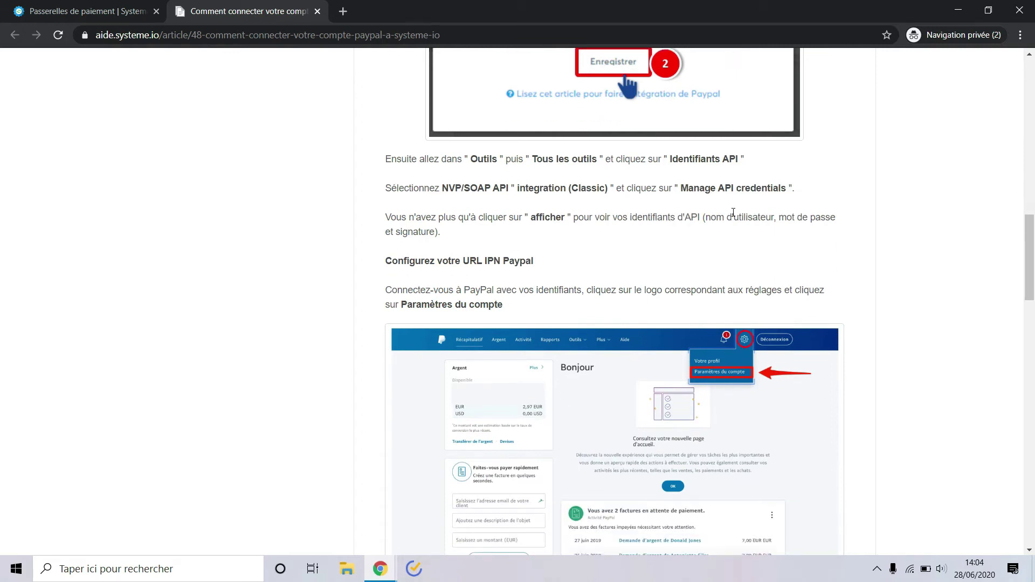
scroll(951, 241, down, 3)
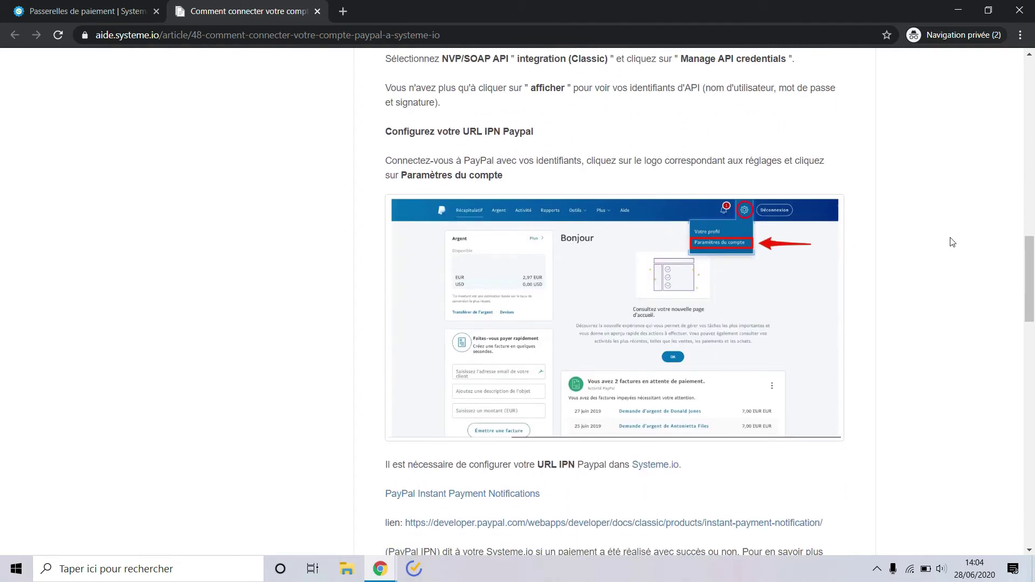
scroll(649, 404, down, 1)
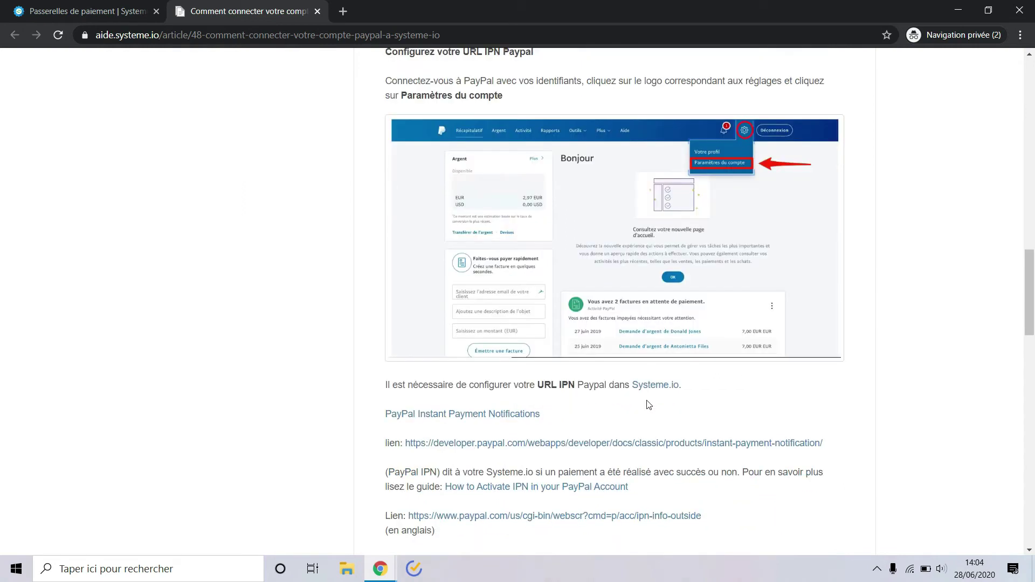
scroll(874, 390, down, 2)
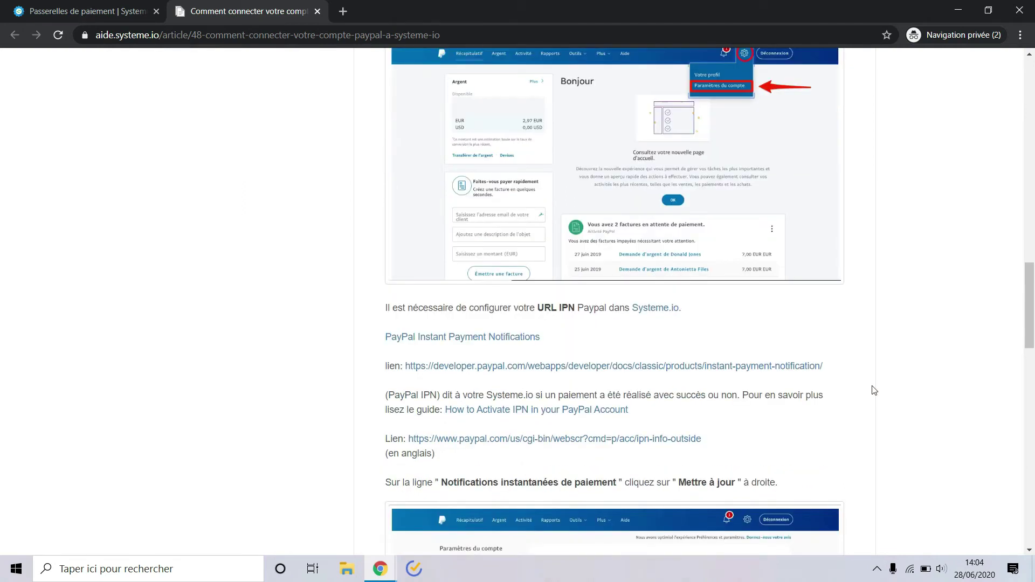
scroll(873, 390, up, 1)
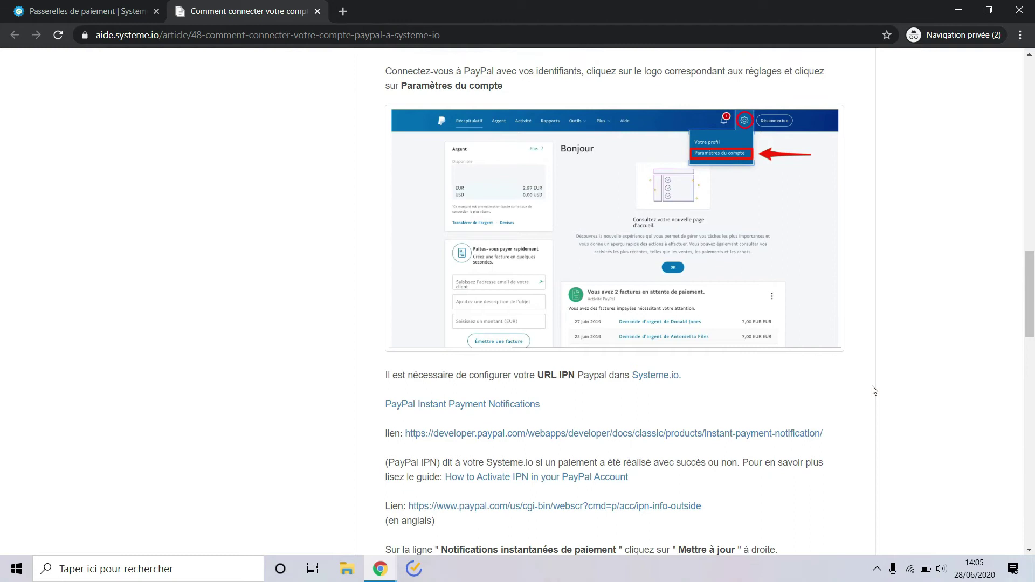
scroll(873, 391, up, 10)
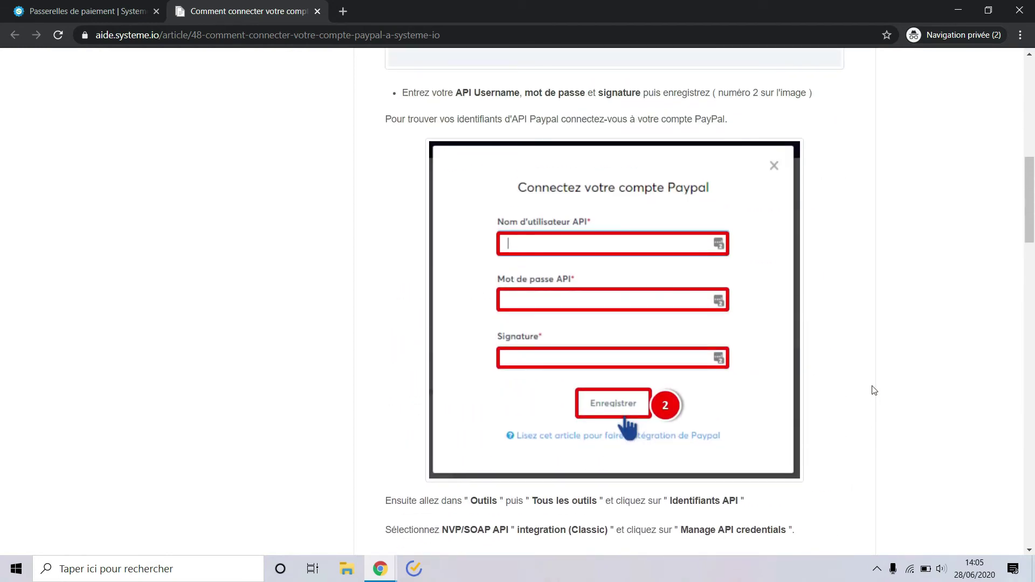
scroll(873, 391, up, 2)
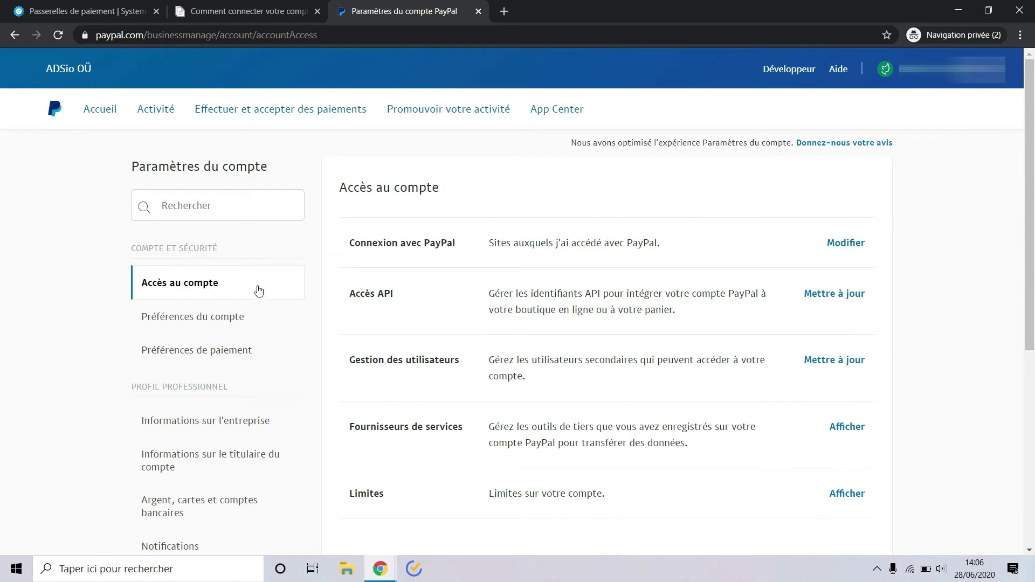
In PayPal's account access settings, open the API access options and manage the NVP/SOAP API credentials.
click(916, 69)
click(837, 297)
scroll(506, 331, down, 5)
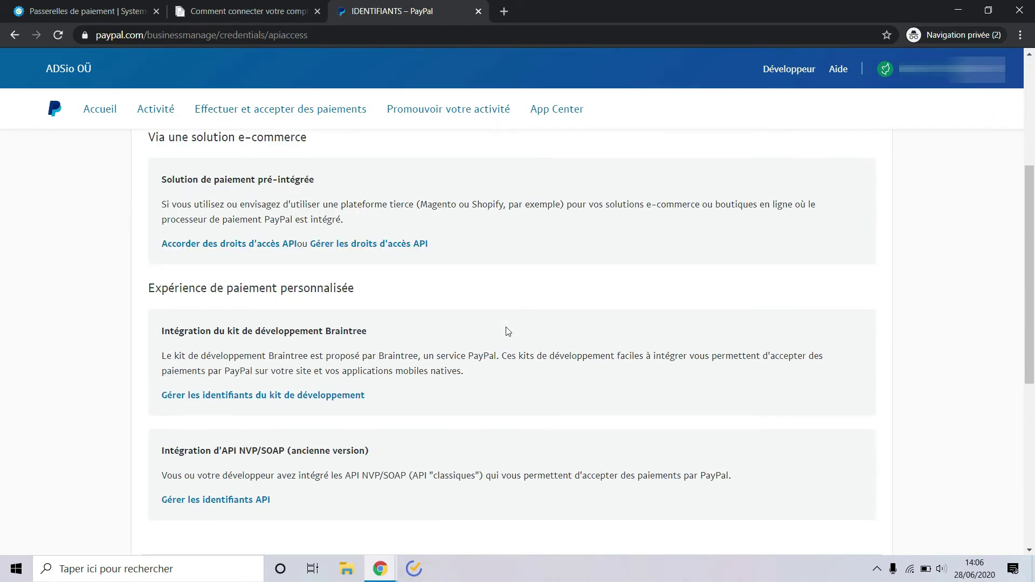
scroll(507, 331, down, 3)
scroll(507, 331, down, 3)
scroll(507, 331, up, 3)
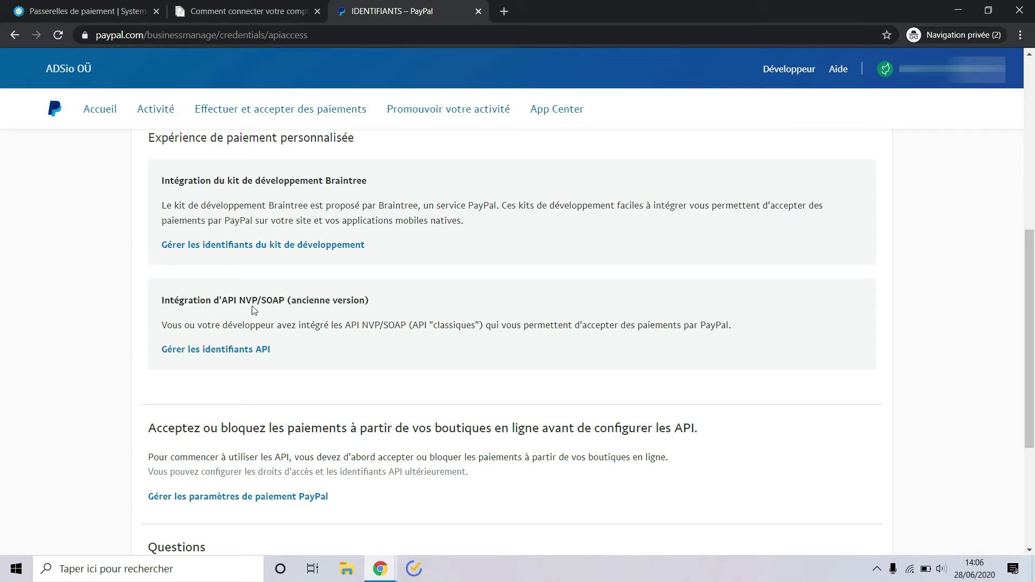
click(223, 355)
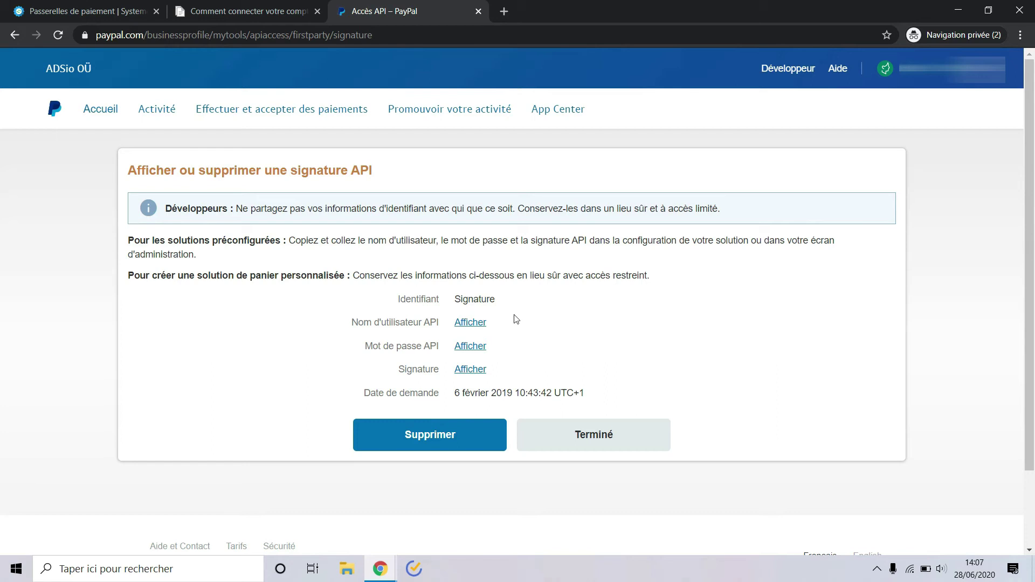
click(129, 11)
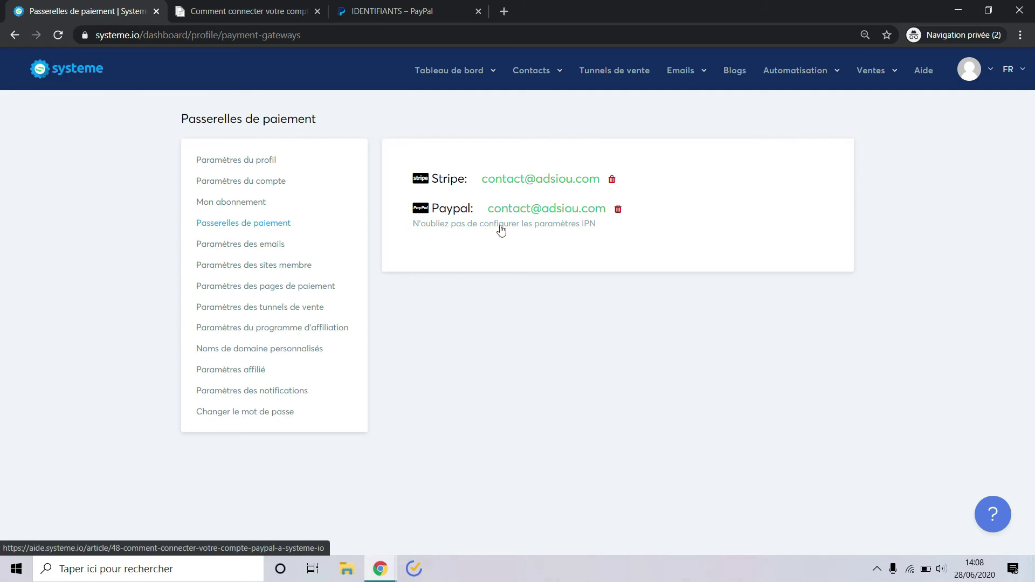
click(555, 232)
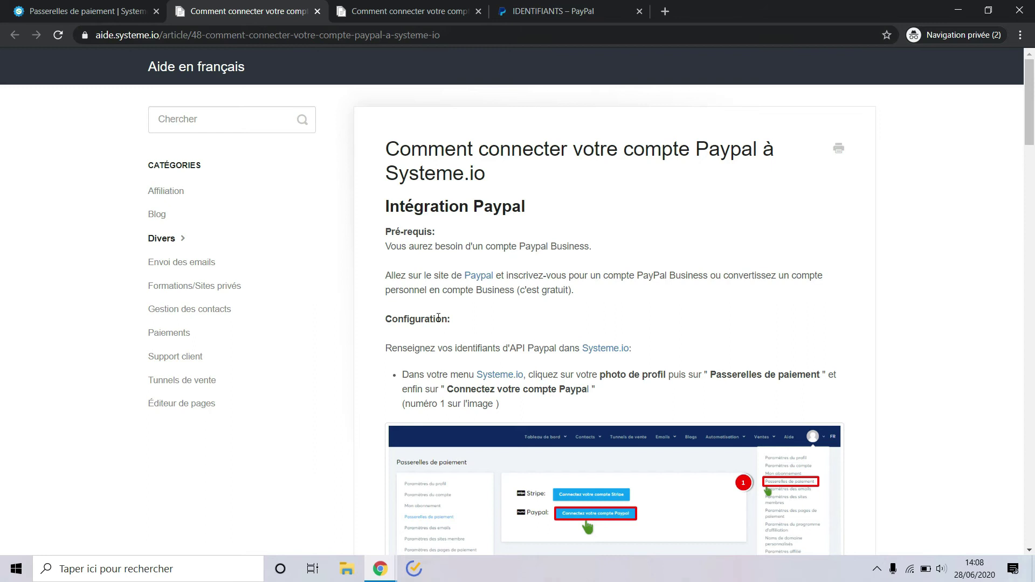
click(478, 11)
scroll(536, 327, down, 15)
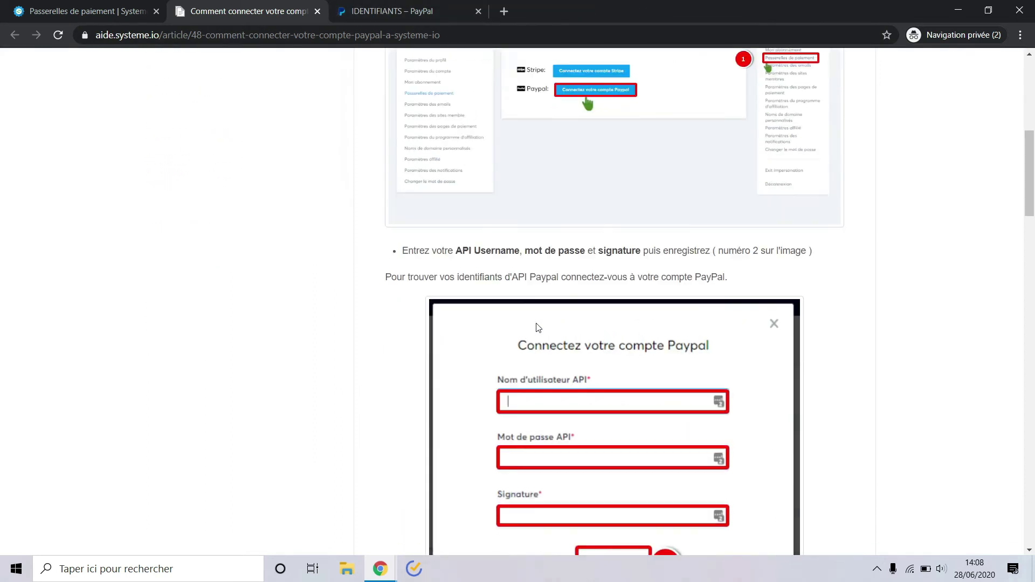
scroll(536, 327, down, 10)
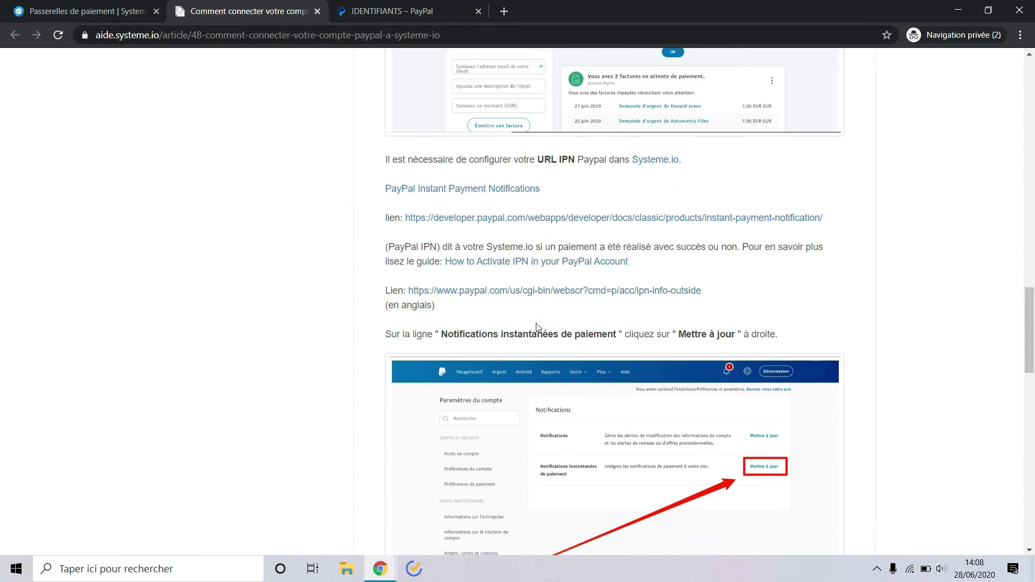
scroll(537, 327, down, 10)
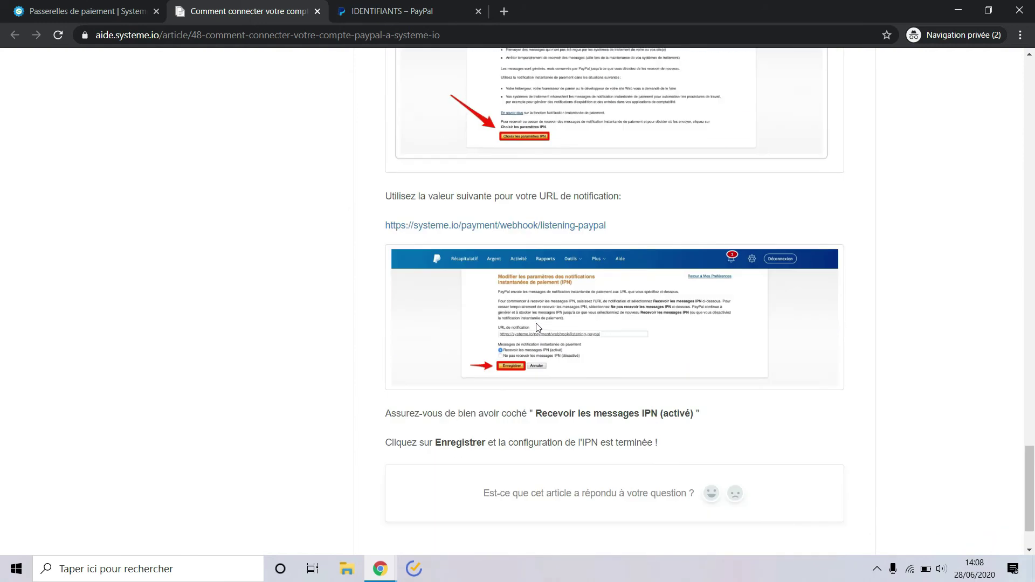
right_click(571, 224)
click(600, 303)
scroll(425, 161, up, 4)
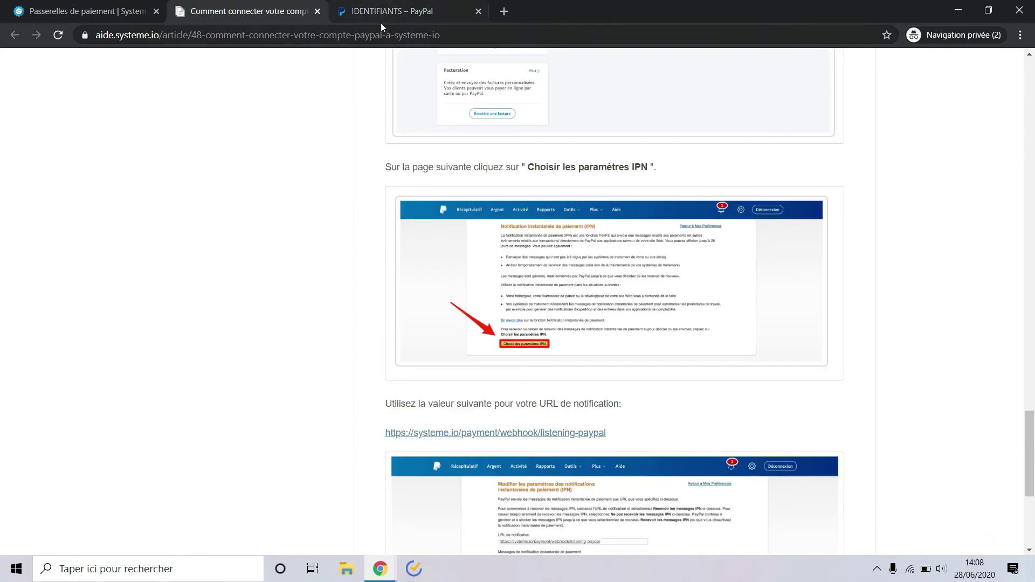
Switch to PayPal and open the instant payment notification (IPN) settings from the account's notification settings.
click(386, 11)
scroll(506, 340, down, 4)
scroll(439, 362, up, 4)
click(948, 68)
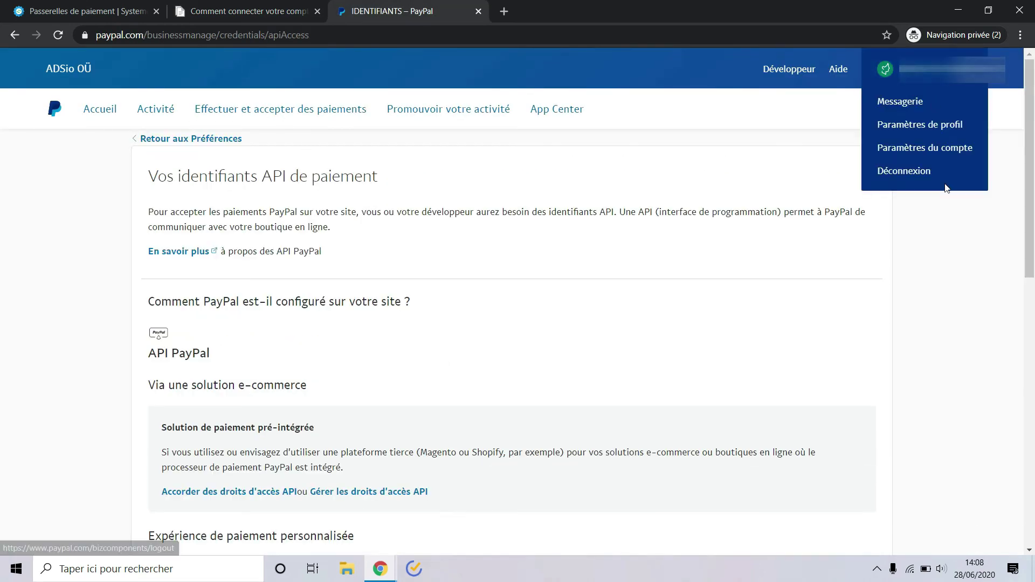
click(952, 155)
scroll(529, 289, down, 5)
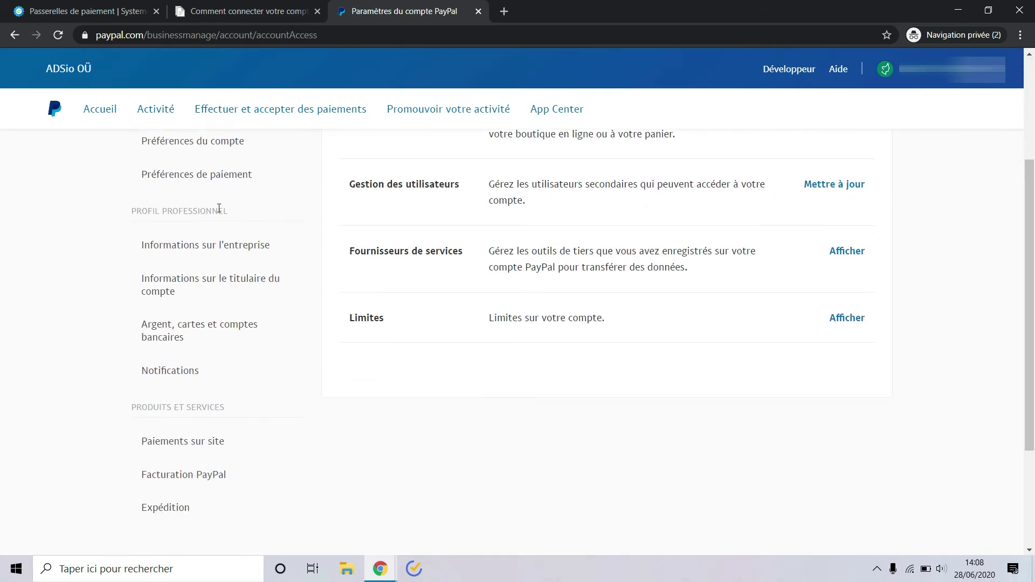
click(176, 374)
scroll(606, 290, up, 2)
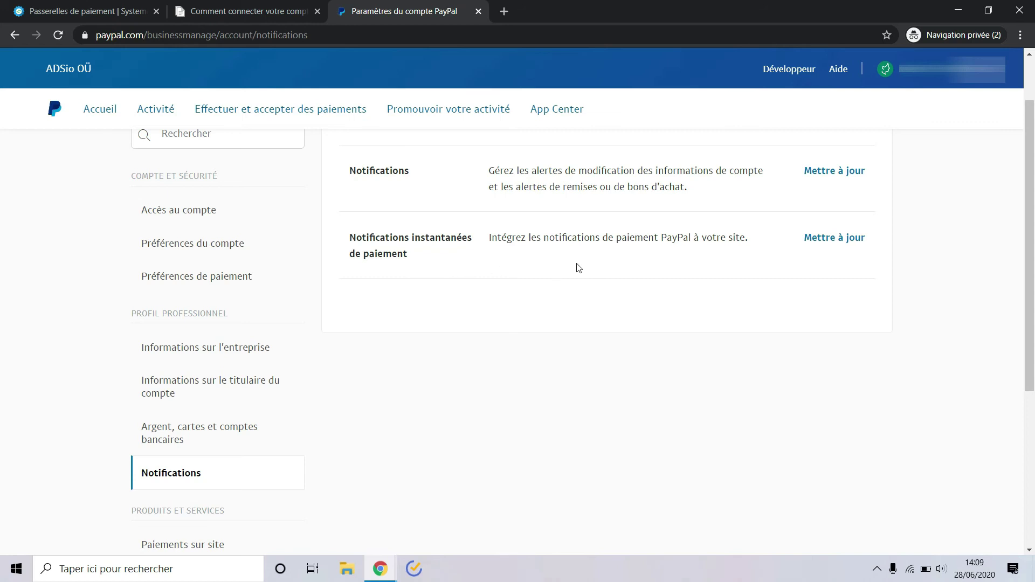
click(832, 240)
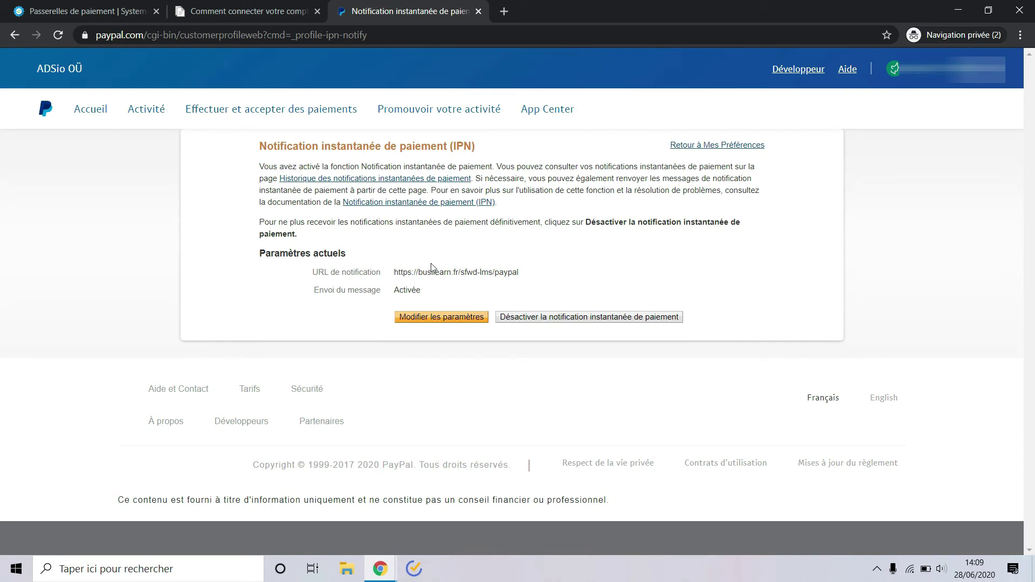
click(450, 318)
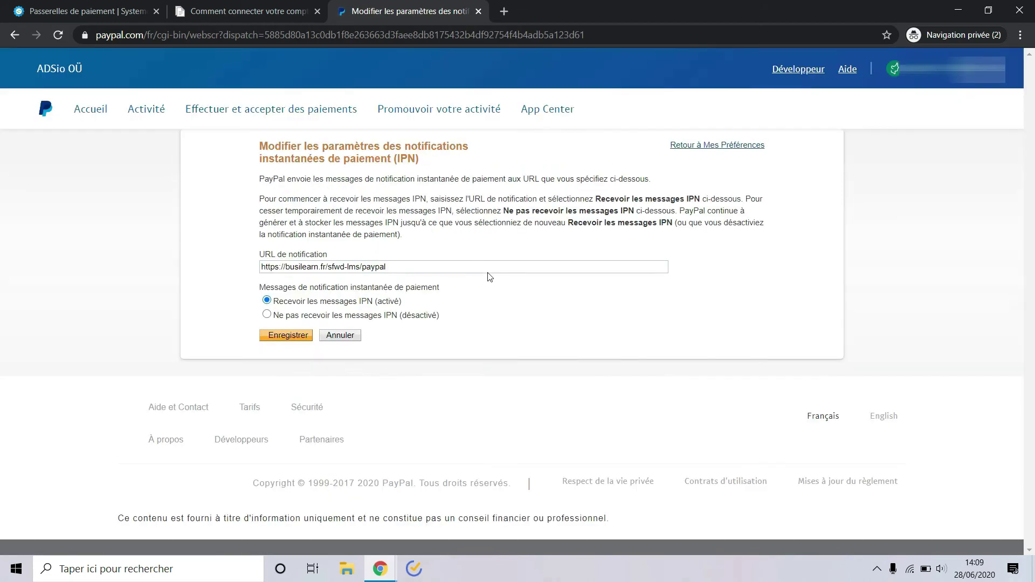
triple_click(331, 268)
text(https://systeme.io/payment/webhook/listening-paypal)
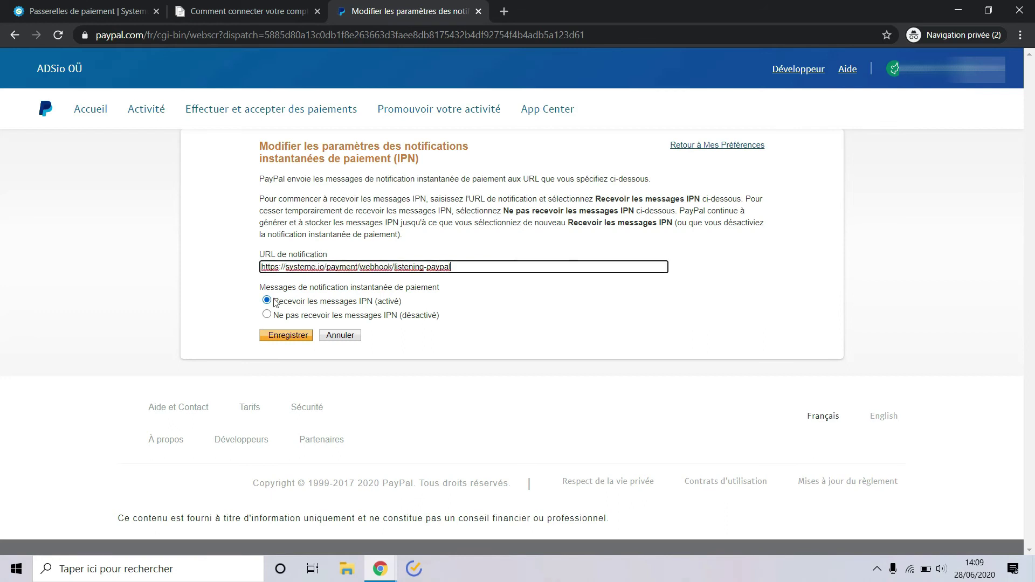
click(535, 331)
click(296, 338)
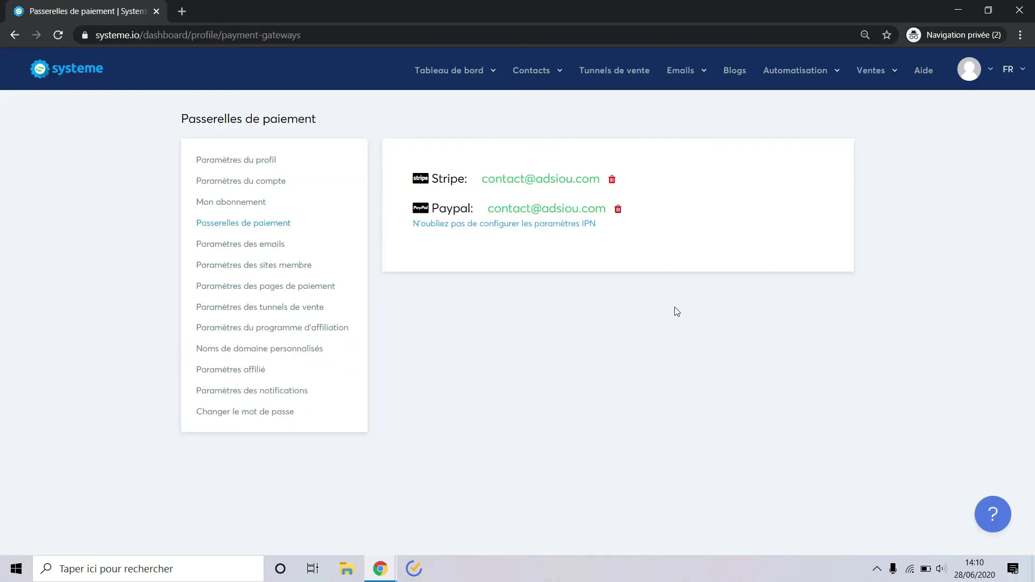
click(58, 35)
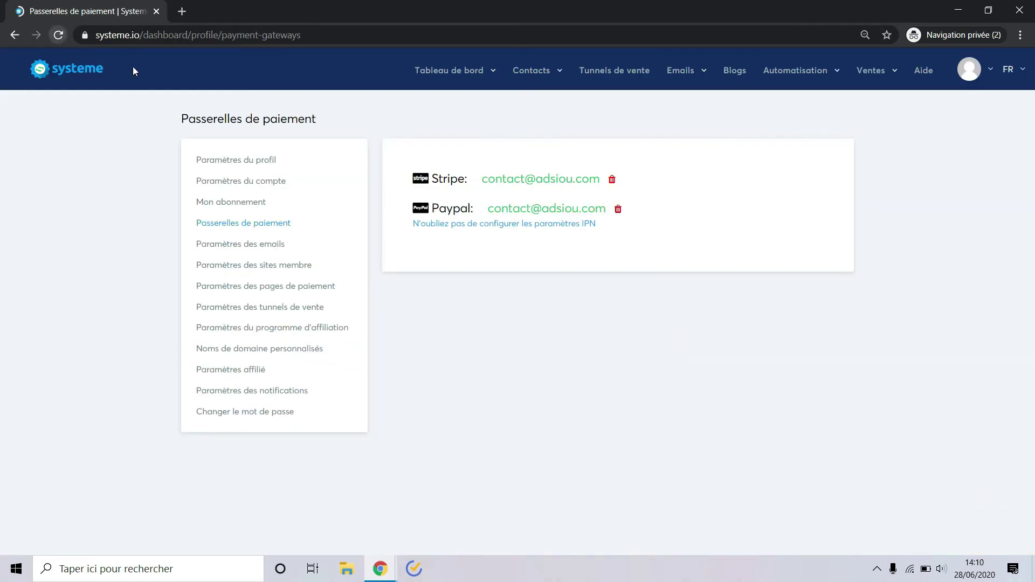